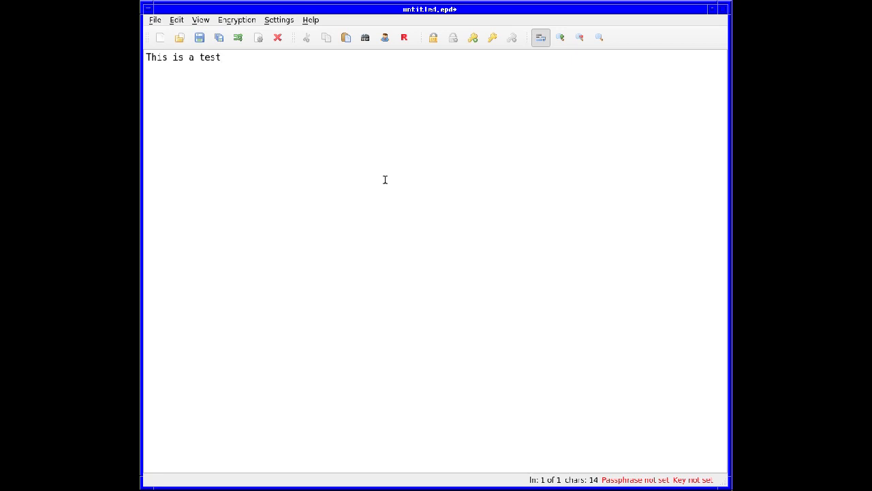
Step: Set the editor font to Monospace size 14 in the preferences
key("ctrl+a")
left_click(278, 20)
left_click(299, 31)
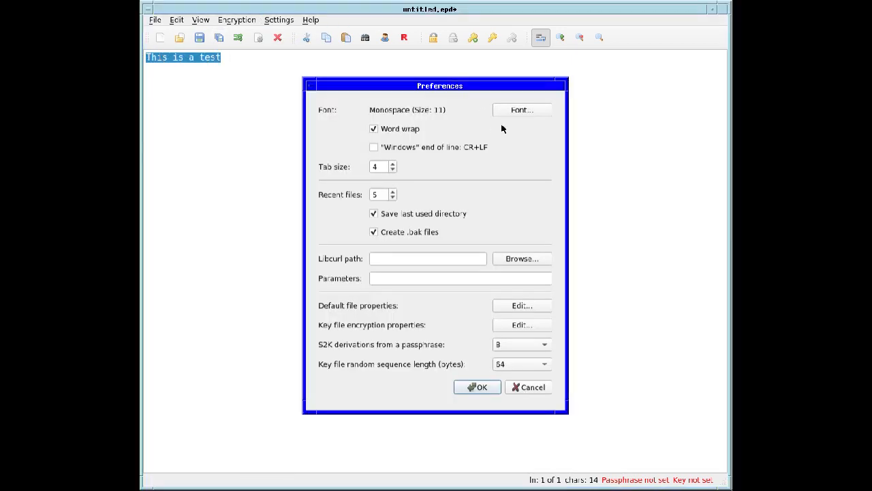
left_click(520, 110)
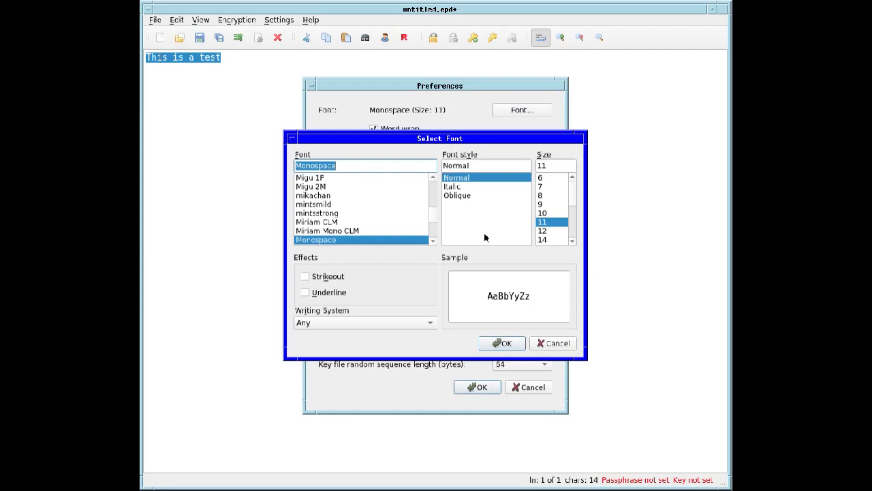
left_click(546, 231)
left_click(547, 240)
left_click(522, 344)
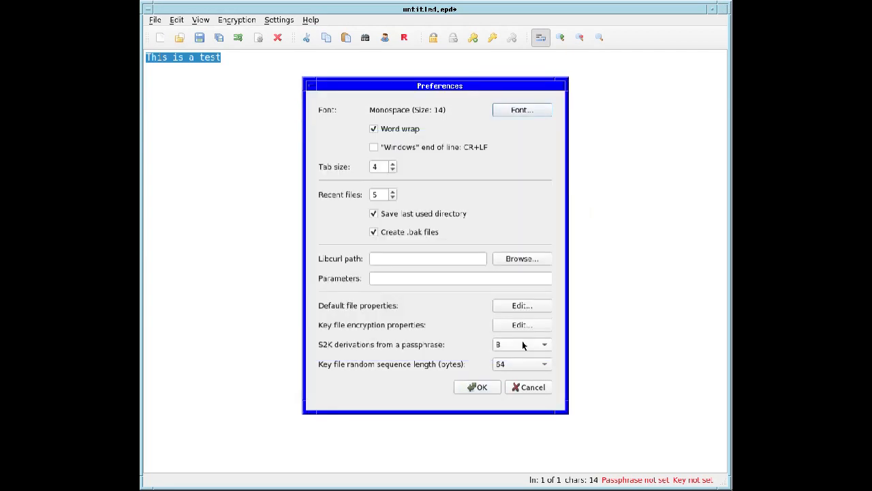
left_click(488, 389)
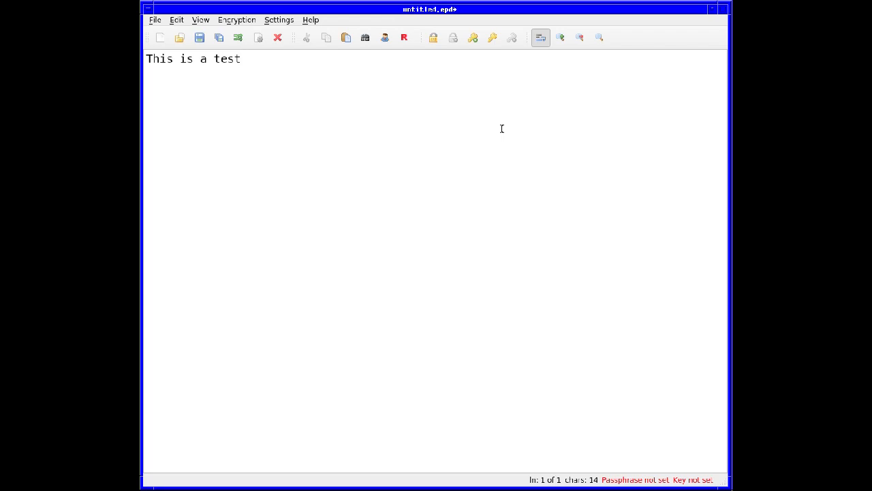
Step: Save the document under the name testfile as an EncryptPad (*.epd) file in the misc folder
left_click(156, 21)
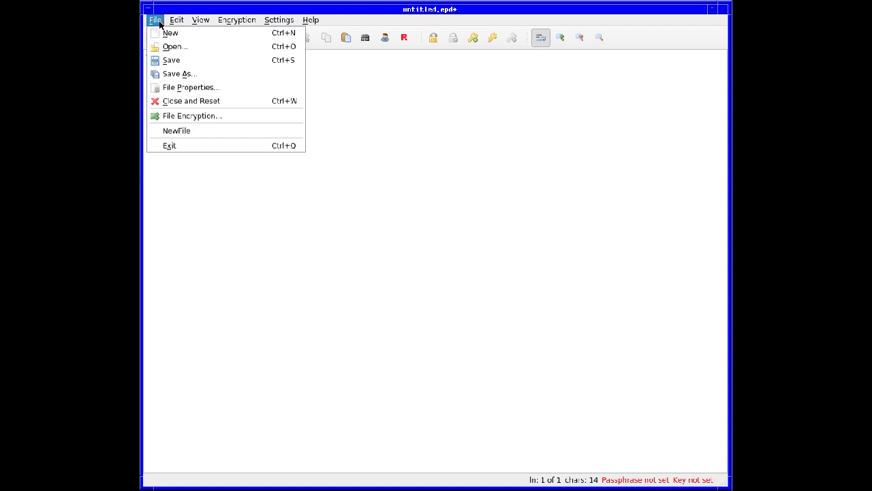
left_click(186, 71)
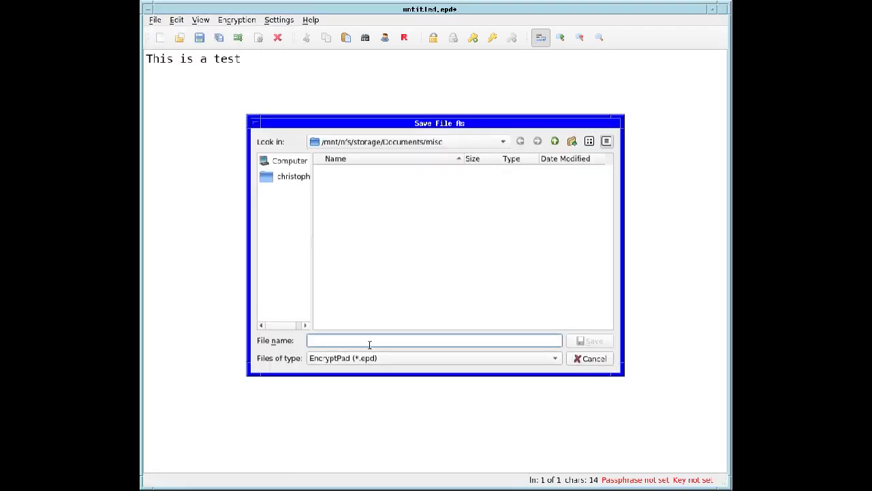
type("t")
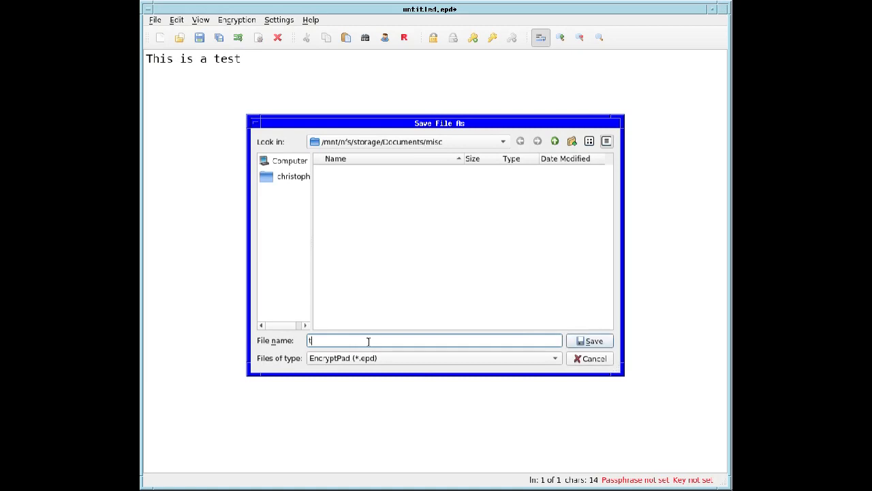
type("estfile")
left_click(577, 342)
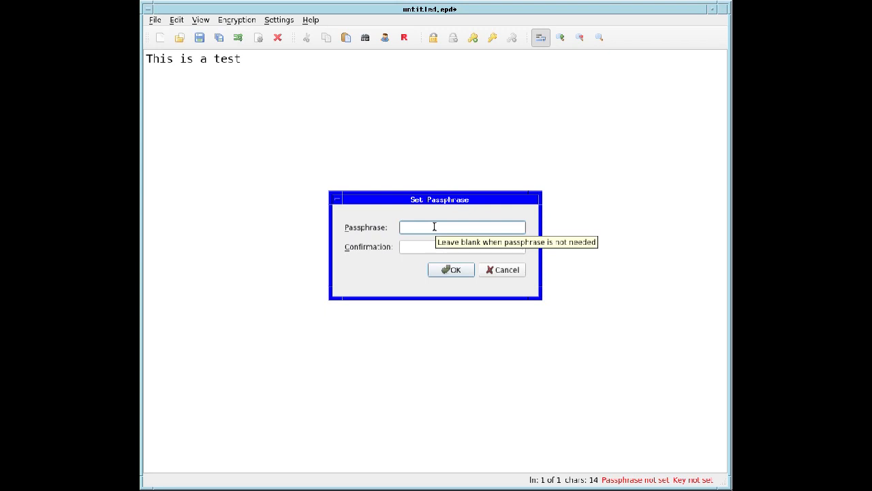
Step: Enter and confirm the passphrase that protects the saved file
type("*****")
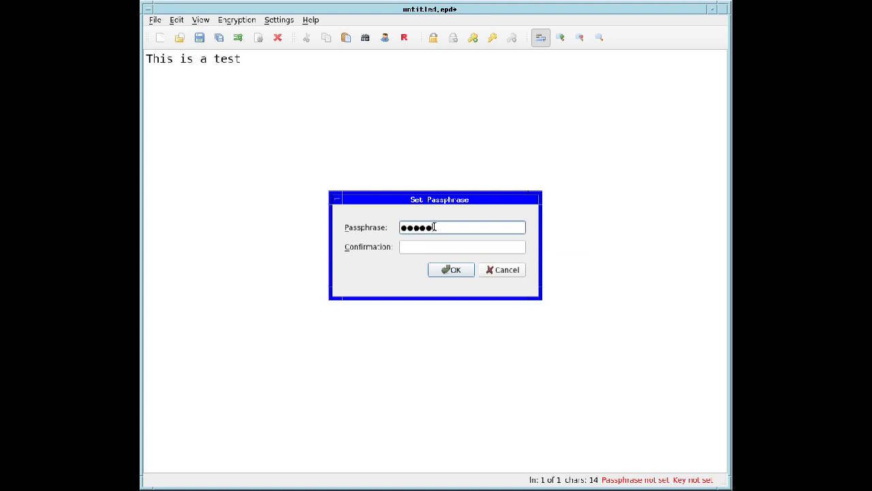
left_click(446, 248)
type("*****")
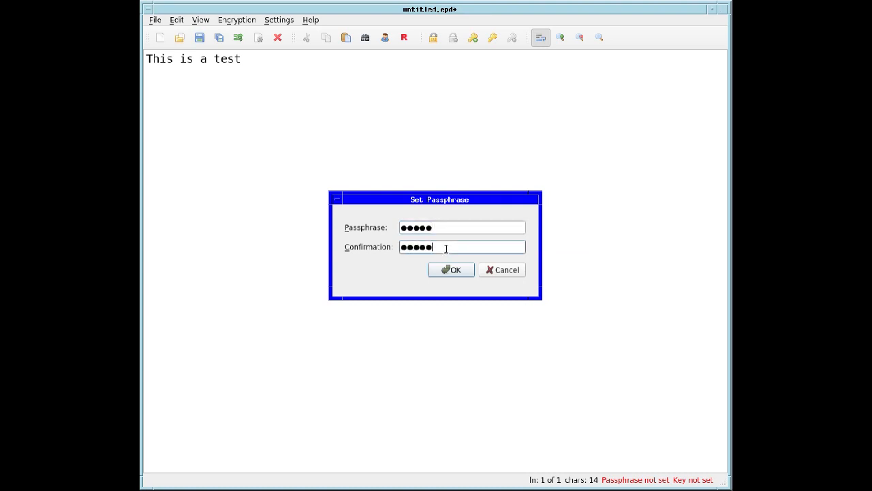
left_click(455, 269)
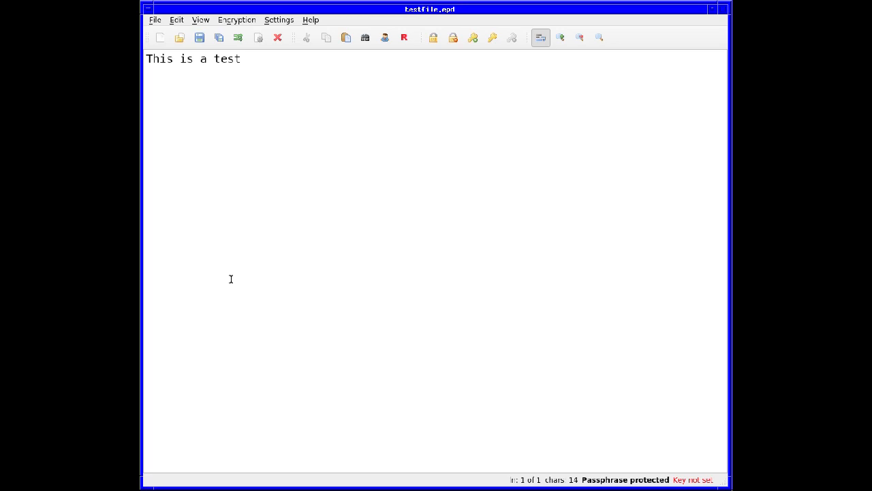
Step: Close and reset the current file, and write "This ia a new test" in the blank document
left_click(277, 37)
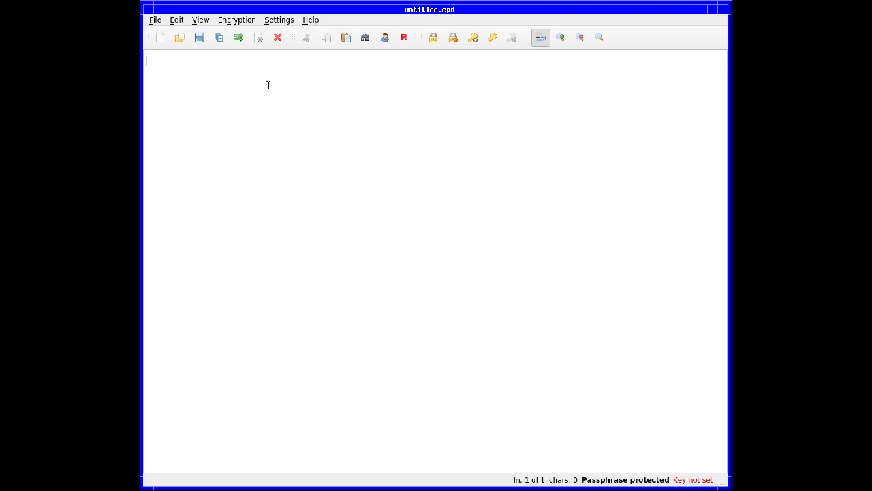
type("This ia a new test")
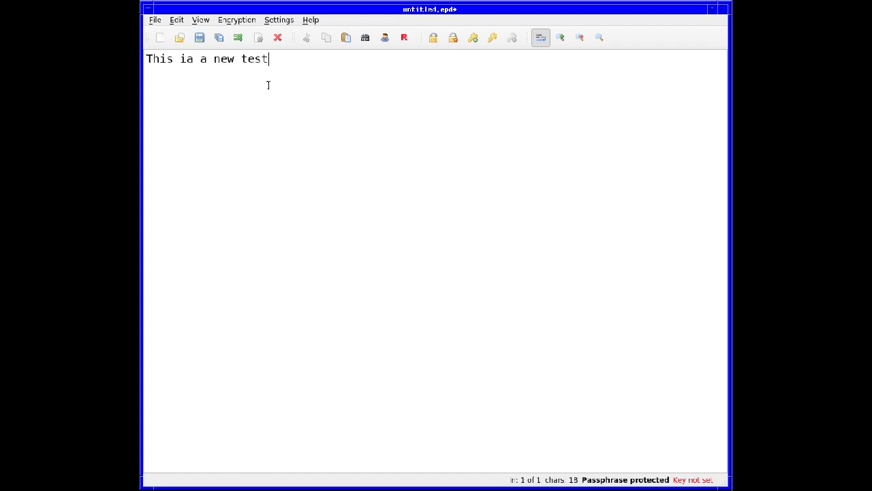
Step: Generate an encryption key named testkey in the key repository
left_click(243, 21)
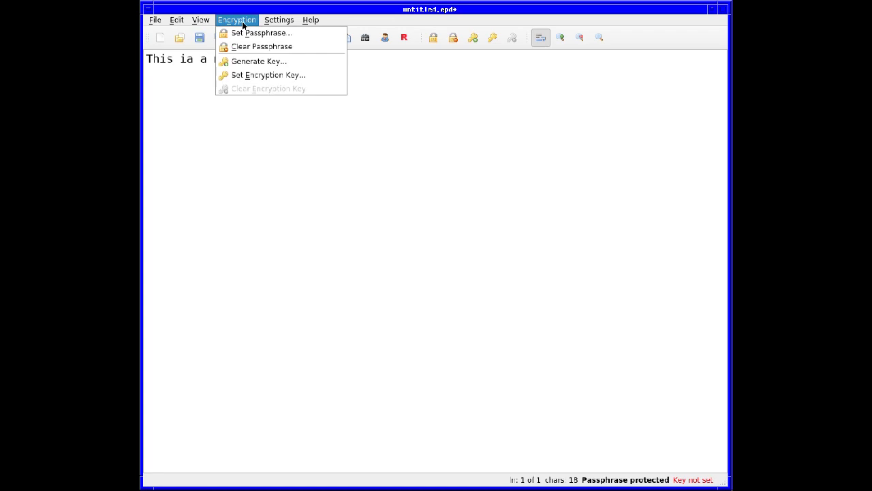
left_click(243, 62)
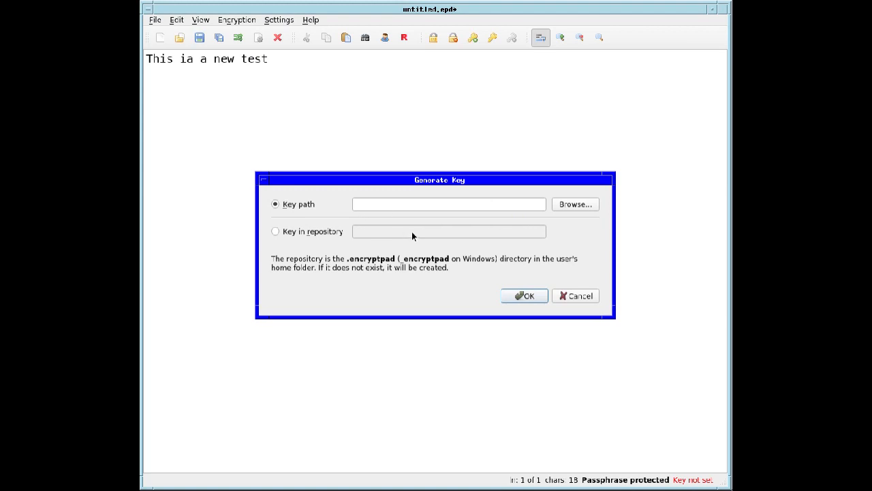
left_click(274, 233)
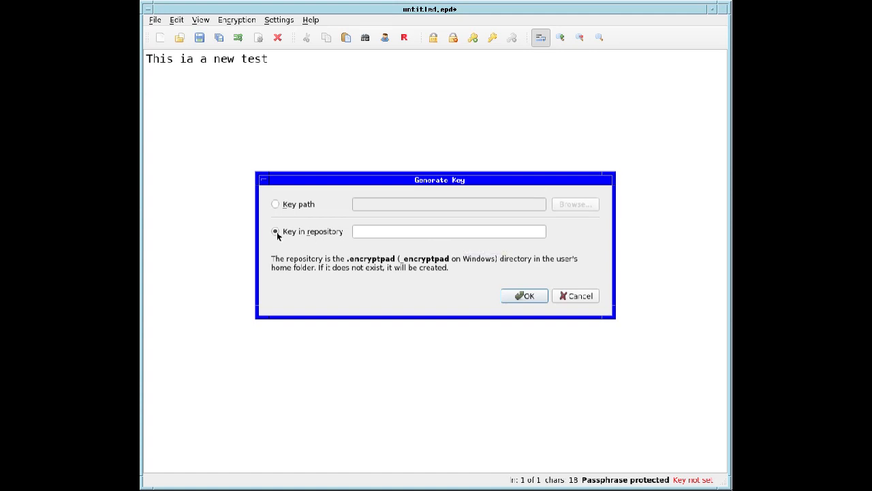
left_click(387, 233)
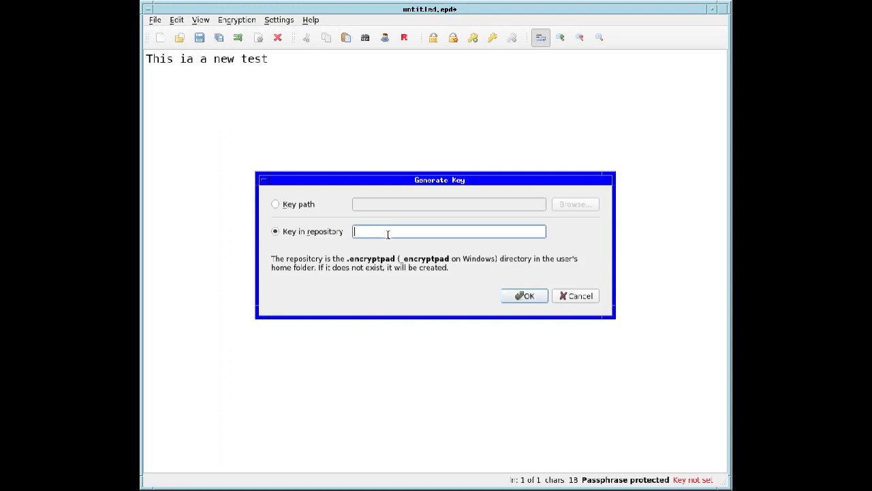
type("testkey")
left_click(528, 295)
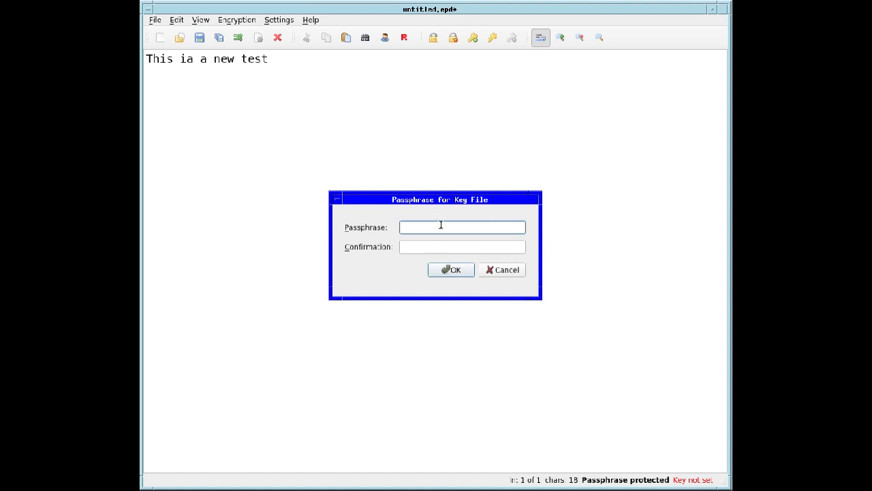
Step: Enter and confirm the passphrase for the key file, and use the generated key for this document
type("●●●●●")
key("Tab")
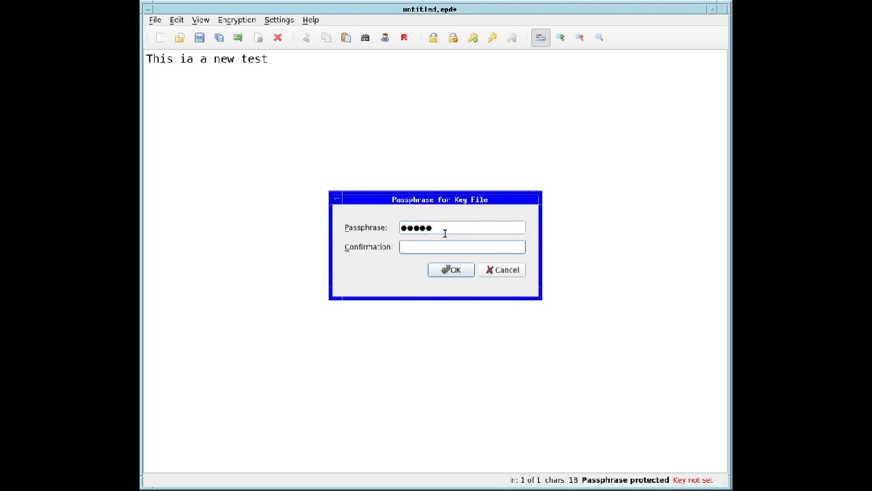
type("●●●●●")
left_click(451, 270)
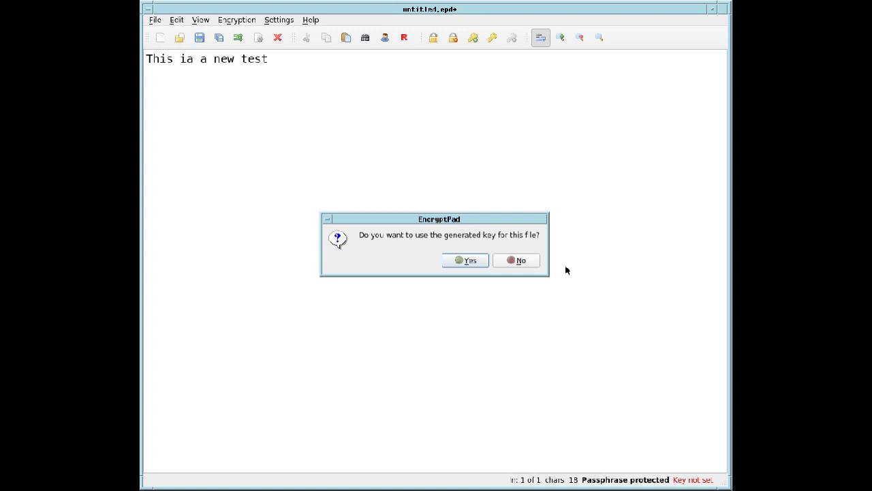
left_click(466, 260)
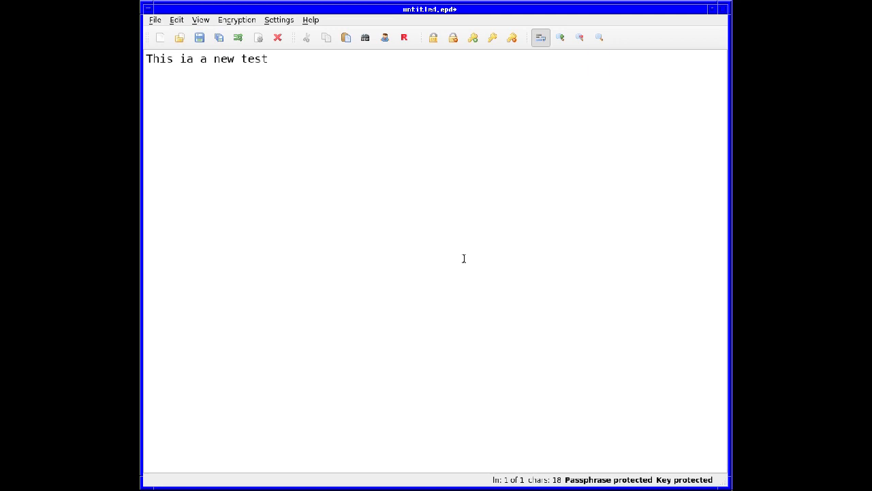
Step: Append "3" to the text and set testkey.key from the repository as the document's encryption key
type("3")
left_click(235, 21)
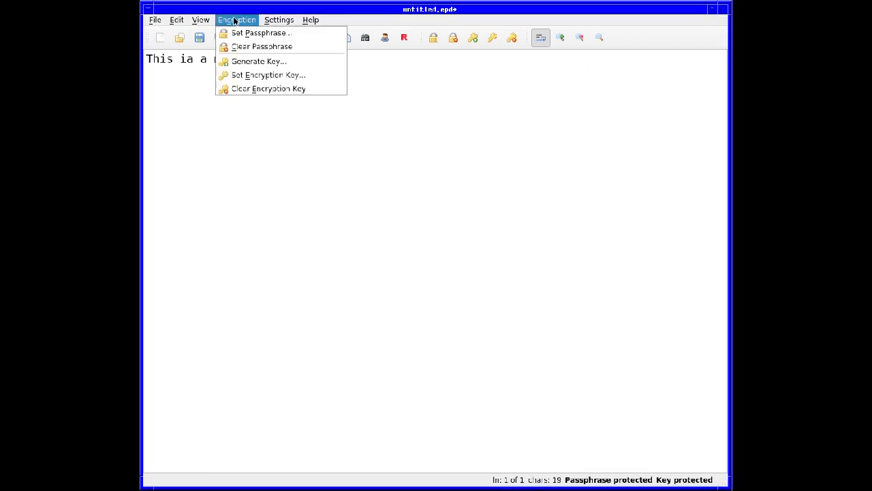
left_click(246, 78)
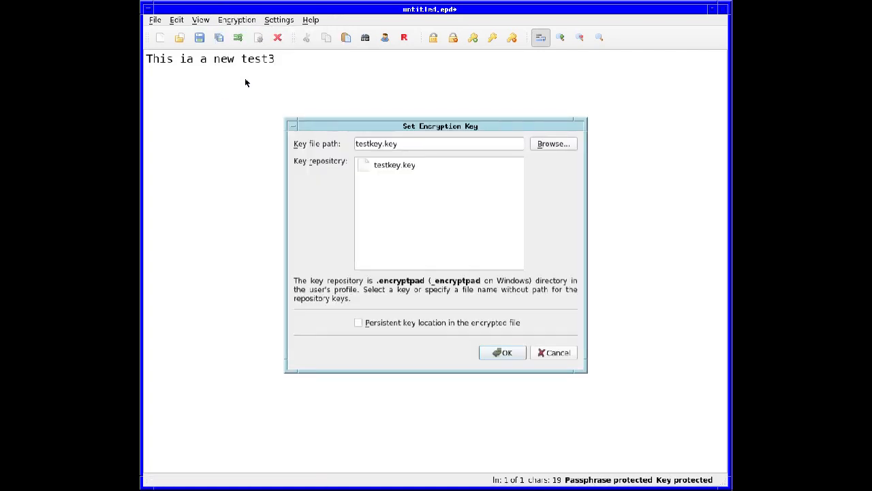
left_click(395, 165)
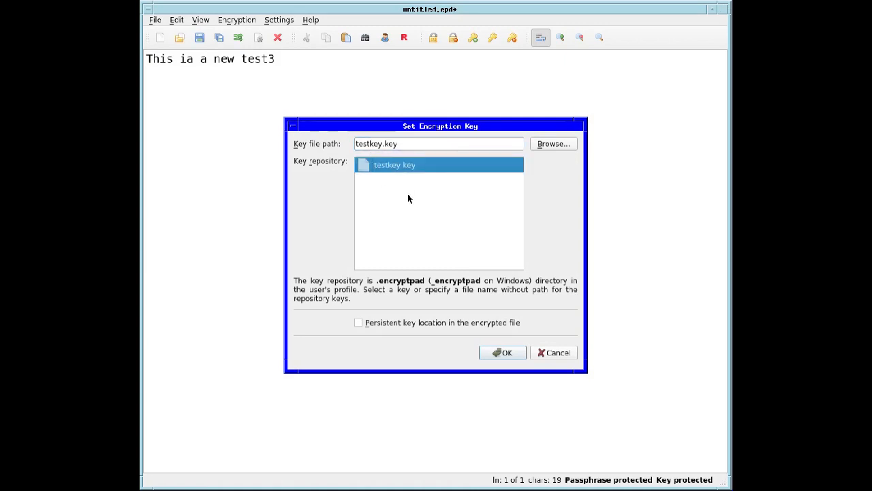
left_click(505, 353)
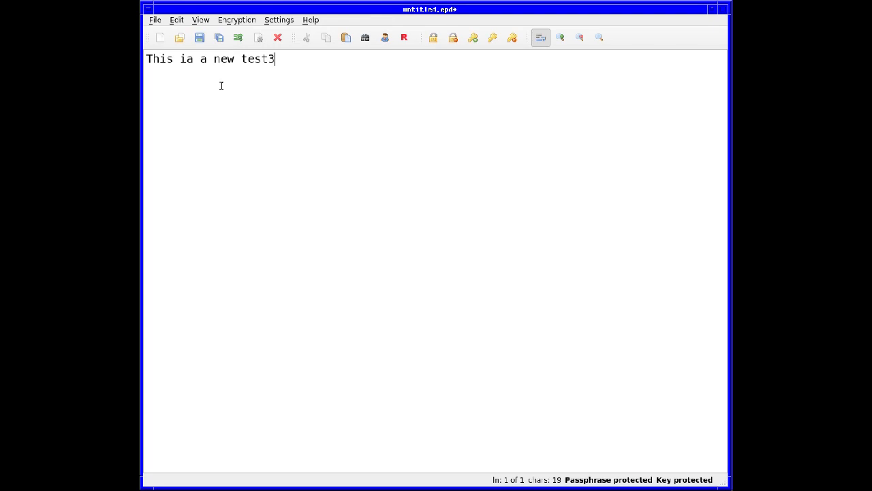
Step: Save the document under the new name testfile3 in the misc folder
left_click(155, 21)
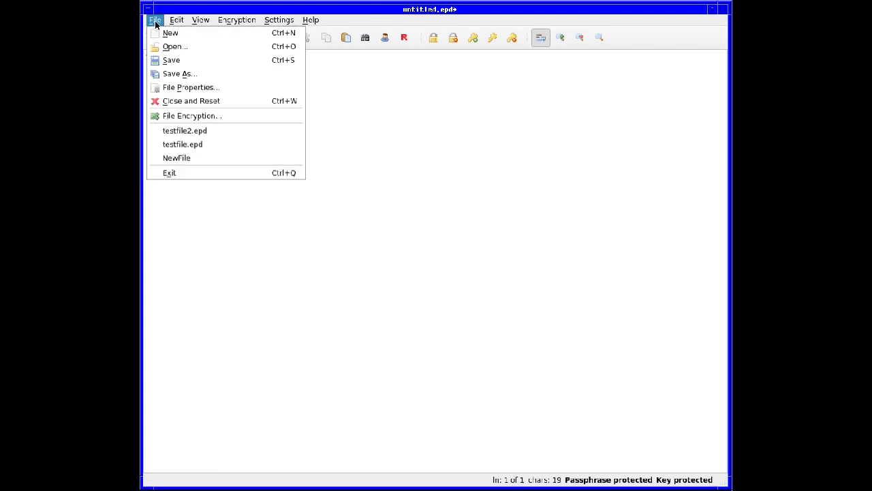
left_click(183, 74)
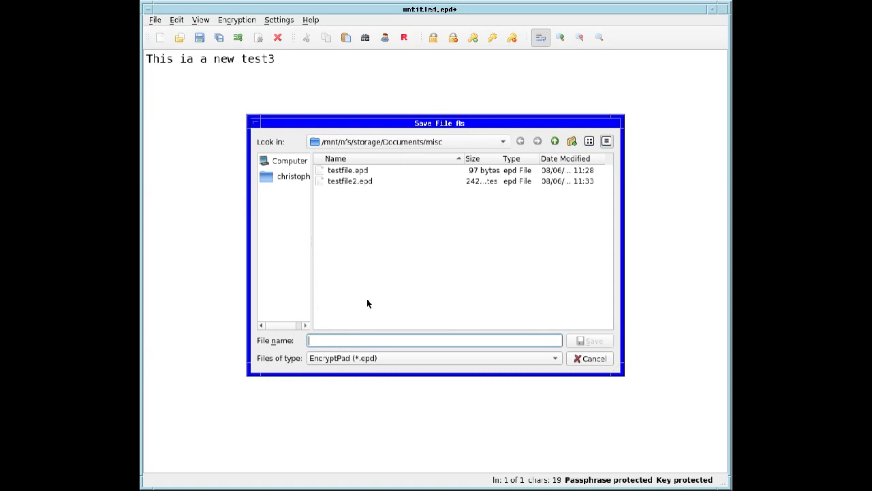
type("testf")
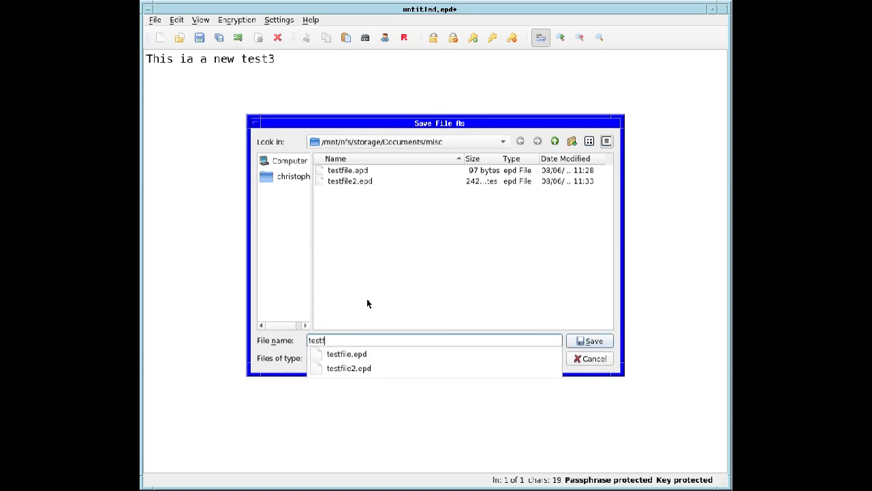
type("ile3")
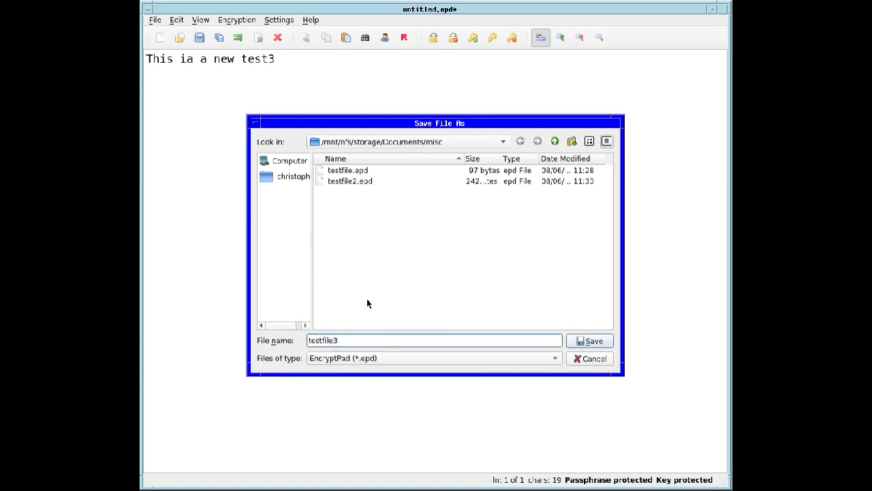
left_click(588, 342)
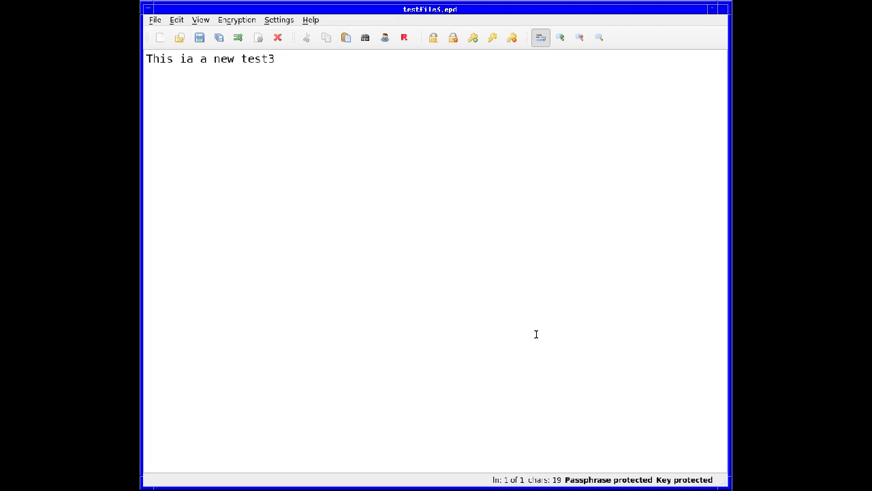
Step: Start a new blank document
left_click(155, 20)
left_click(163, 31)
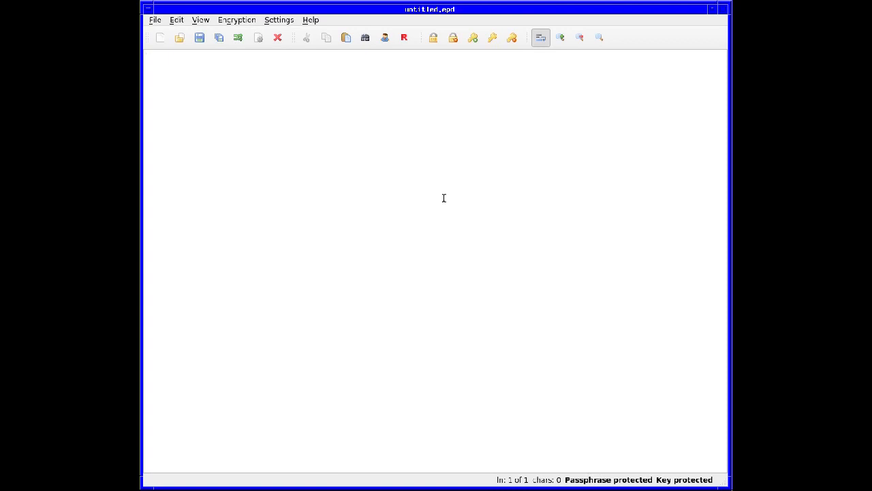
Step: Open File Encryption and review its algorithm, hash, iterations and compression parameters without changing them
left_click(153, 23)
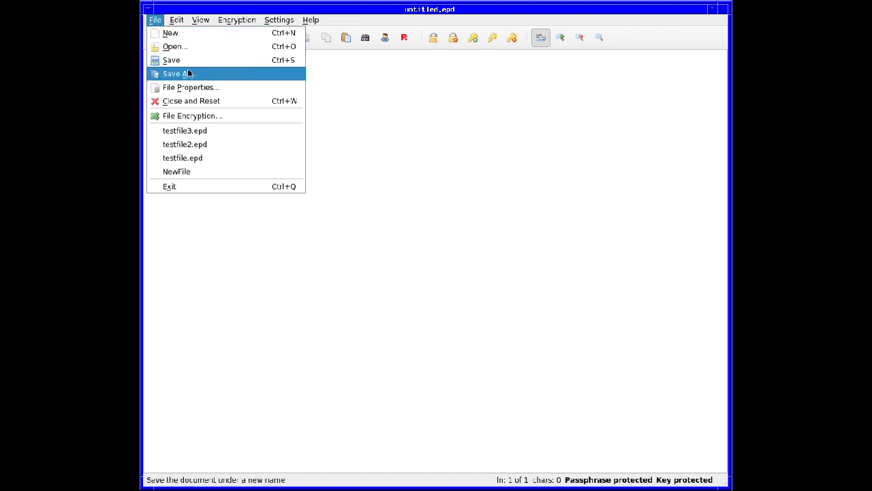
left_click(194, 117)
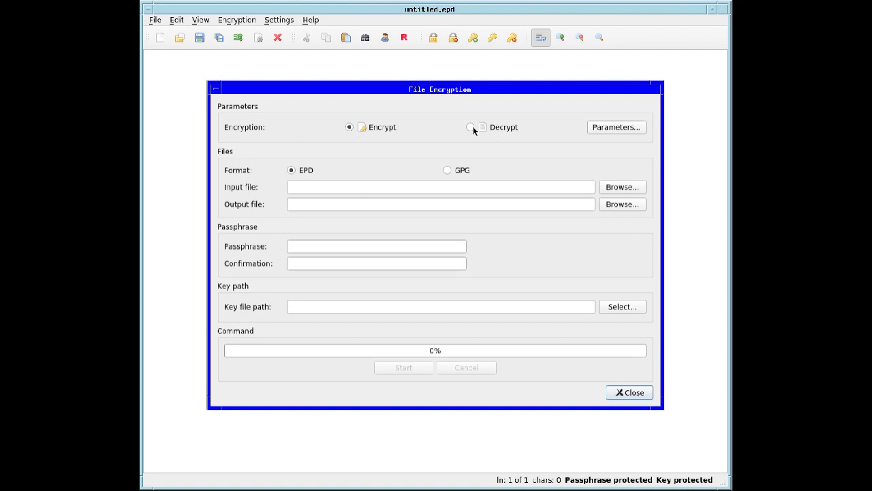
left_click(615, 128)
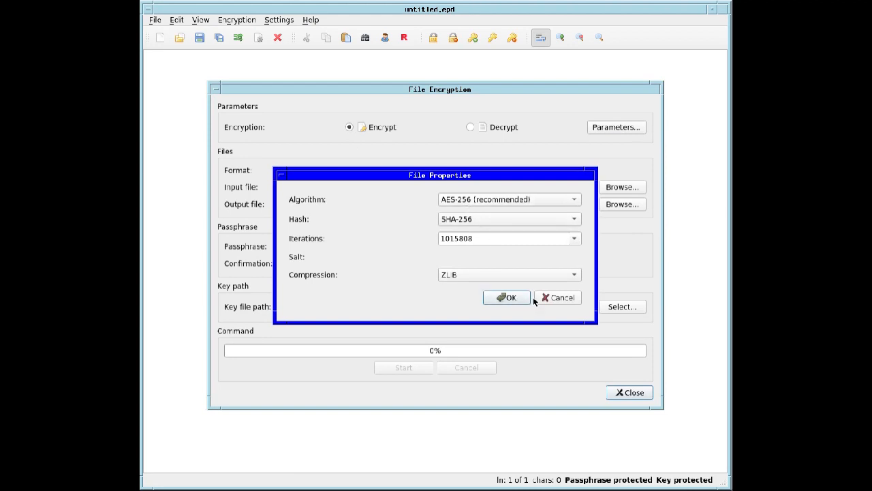
left_click(548, 273)
left_click(545, 250)
left_click(564, 298)
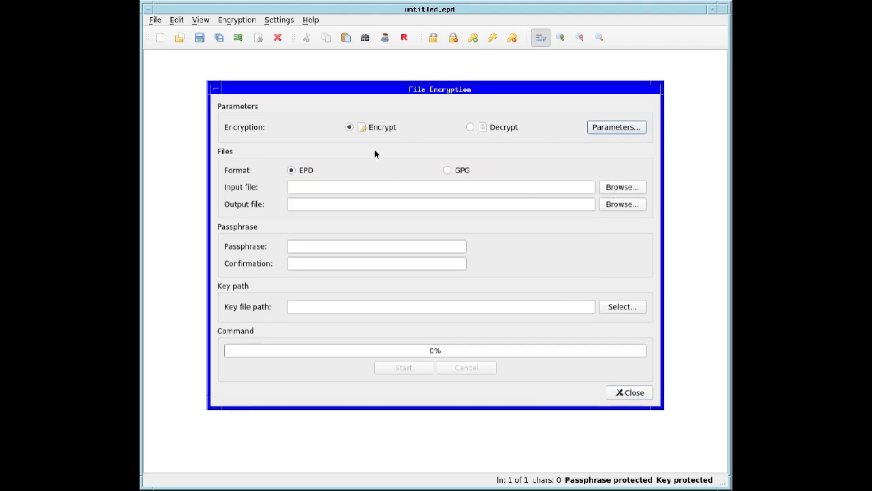
Step: Look over the input file, output file, passphrase and confirmation fields, and open the key file selection
left_click(347, 189)
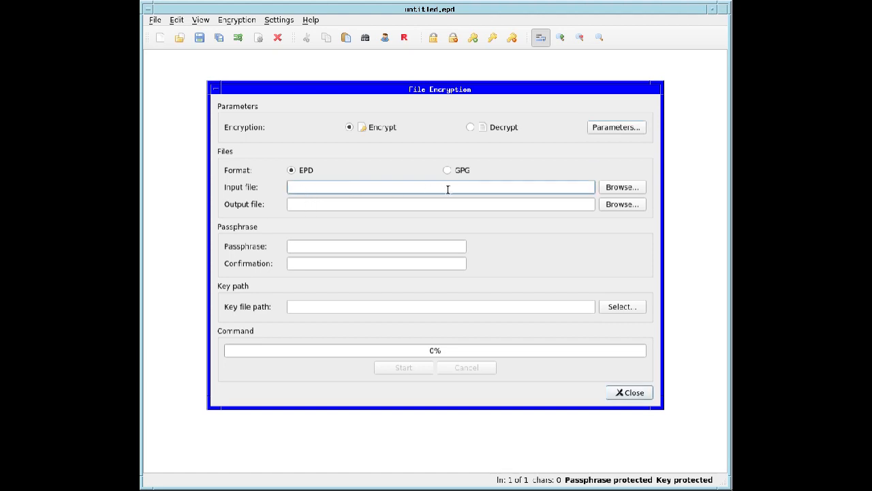
left_click(344, 202)
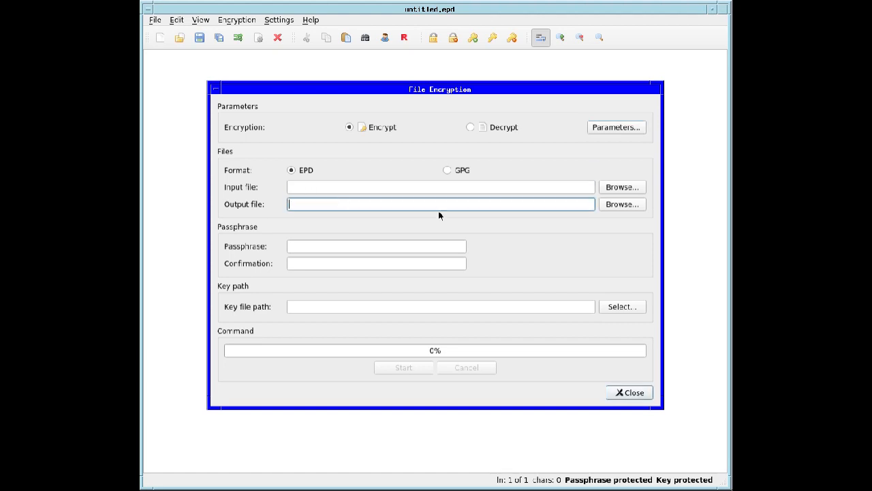
left_click(302, 246)
left_click(305, 264)
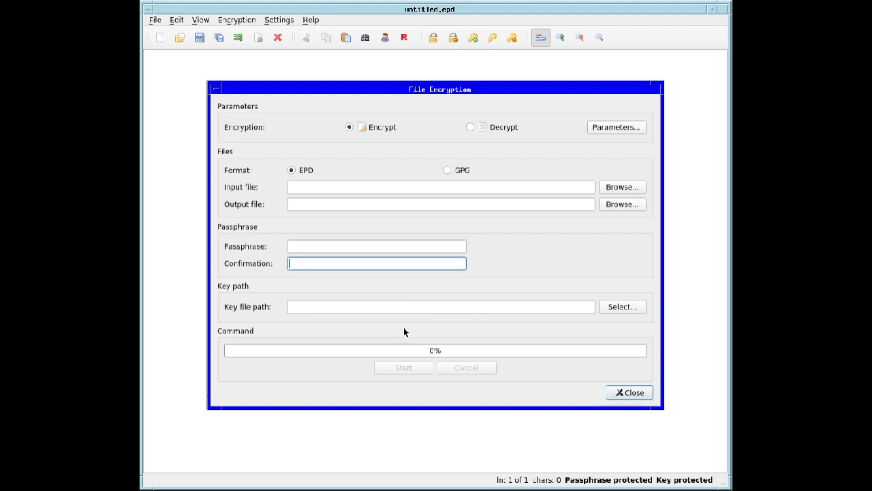
left_click(623, 308)
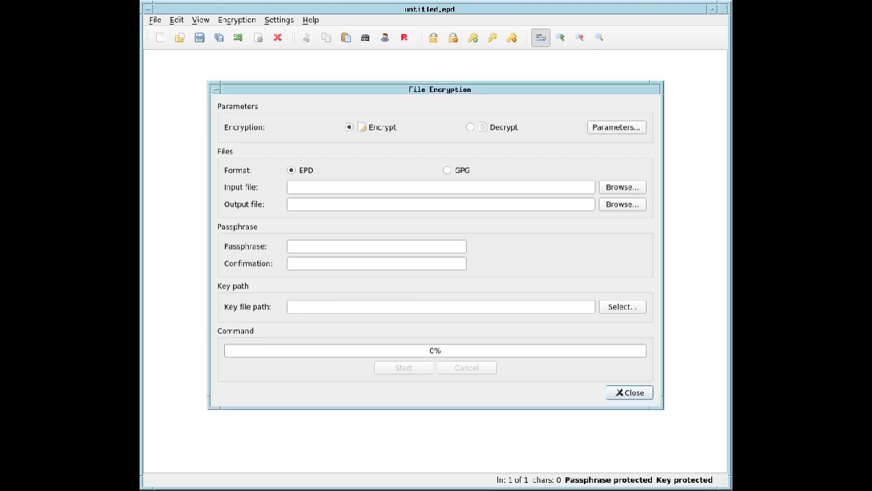